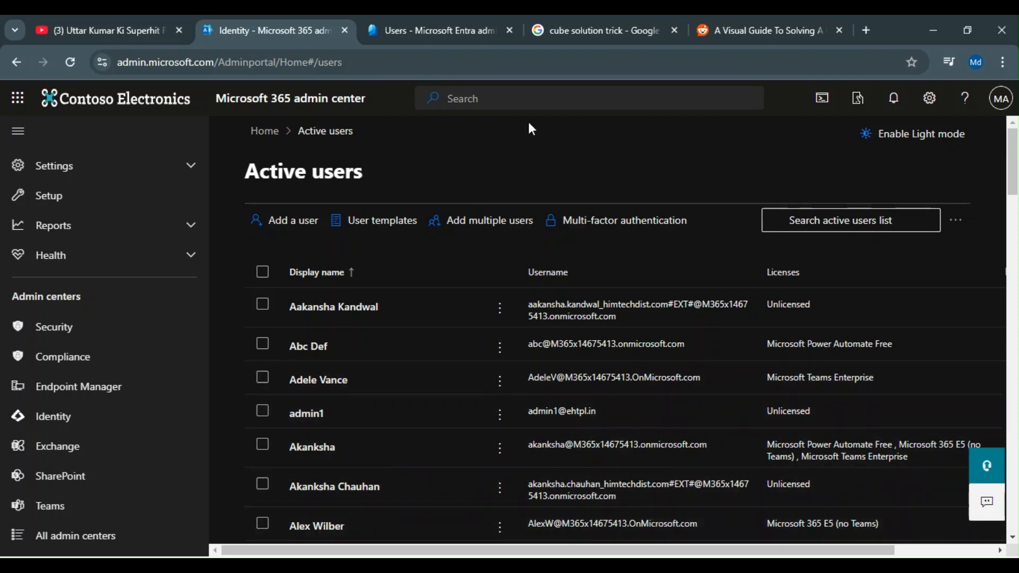
Step: Switch to the Microsoft Entra admin center's user list and open its password reset settings
click(449, 35)
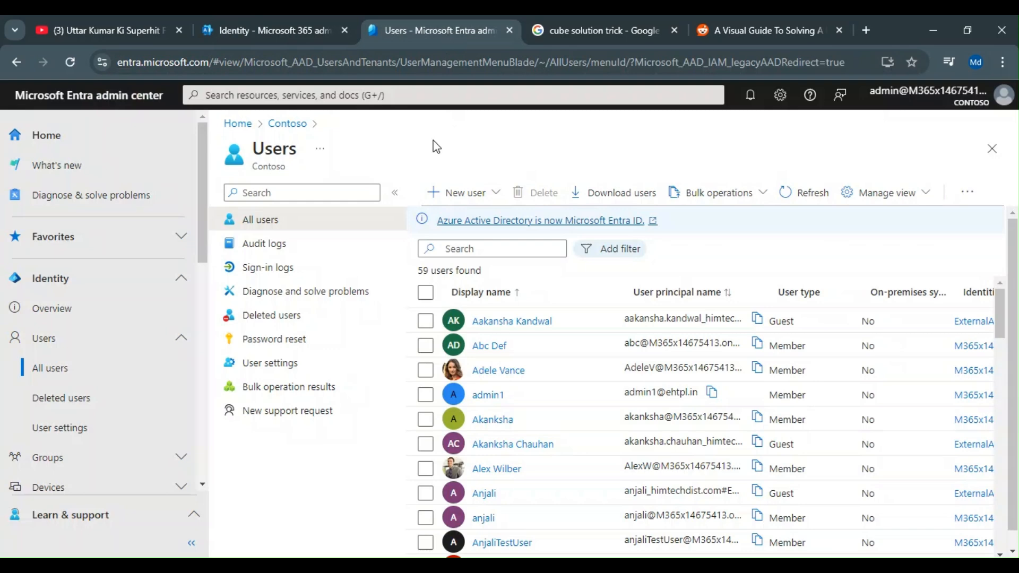
click(305, 345)
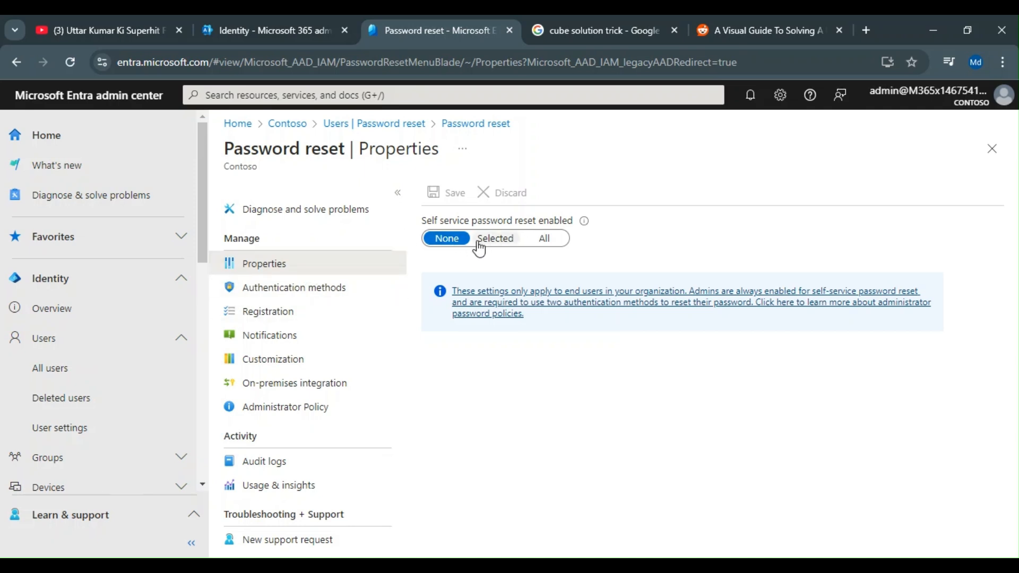
Step: Try the Selected and All scopes for self-service password reset, view the group picker, and return the scope to None
click(511, 241)
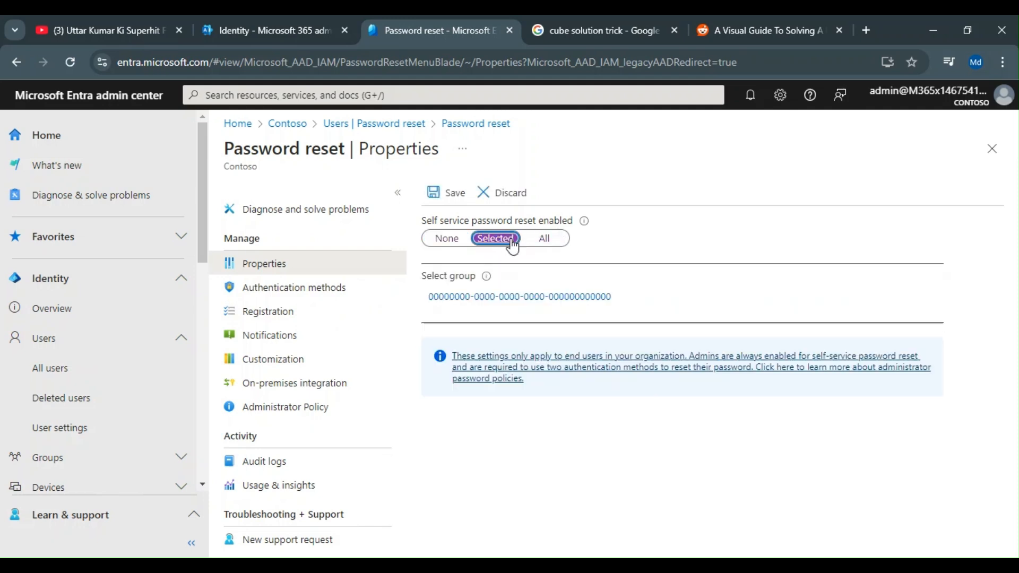
click(544, 240)
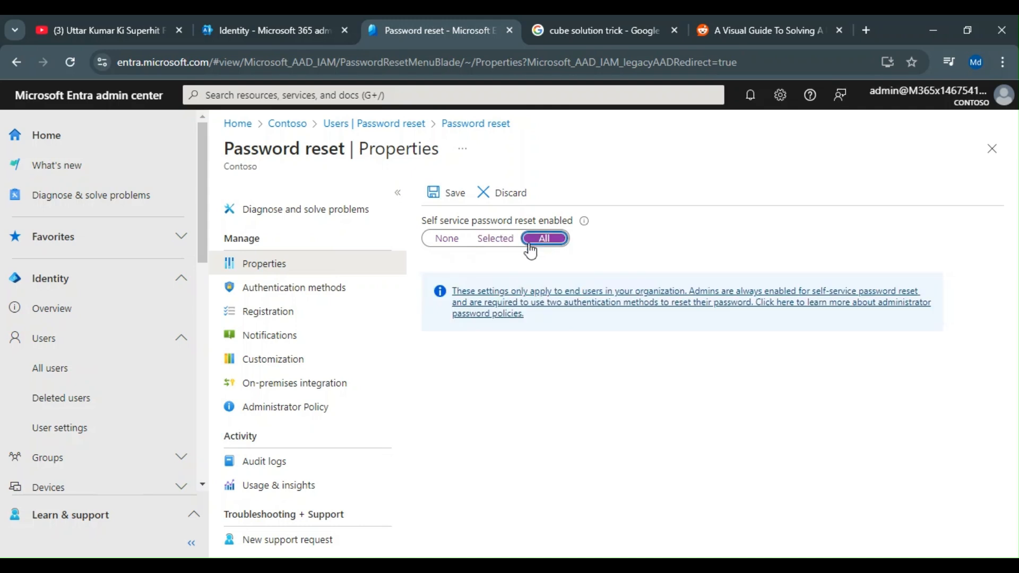
click(502, 241)
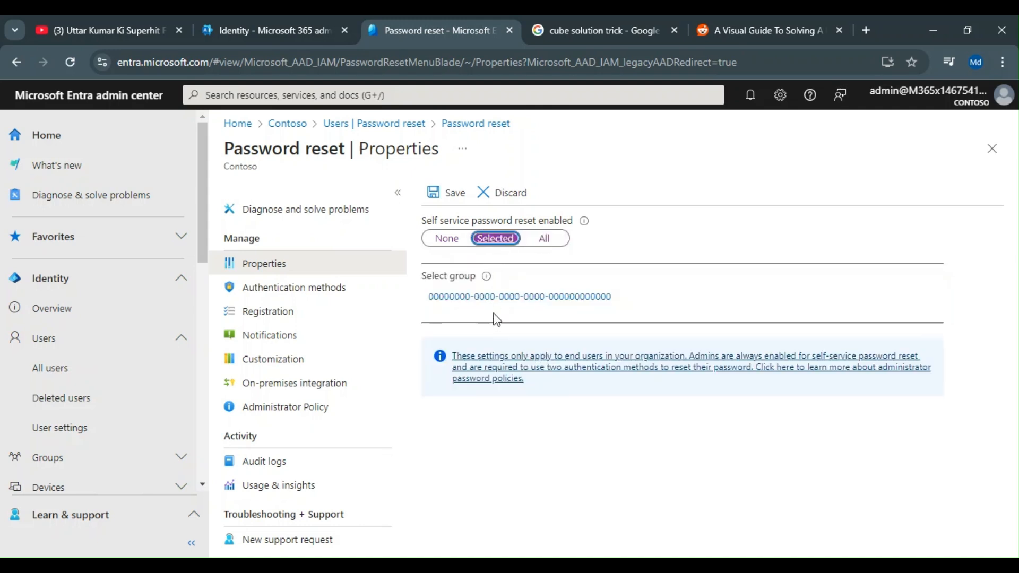
click(512, 303)
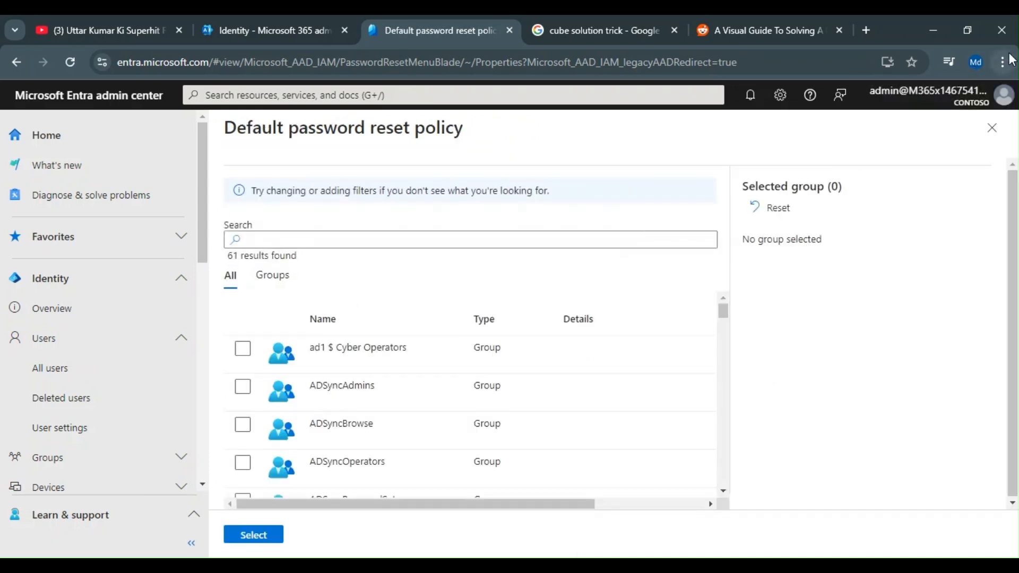
click(991, 128)
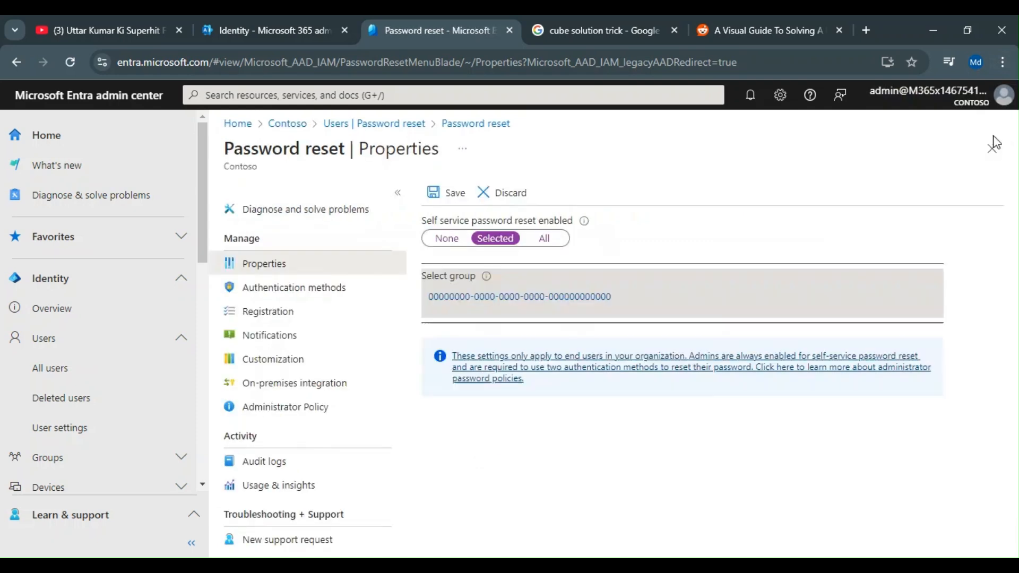
click(556, 245)
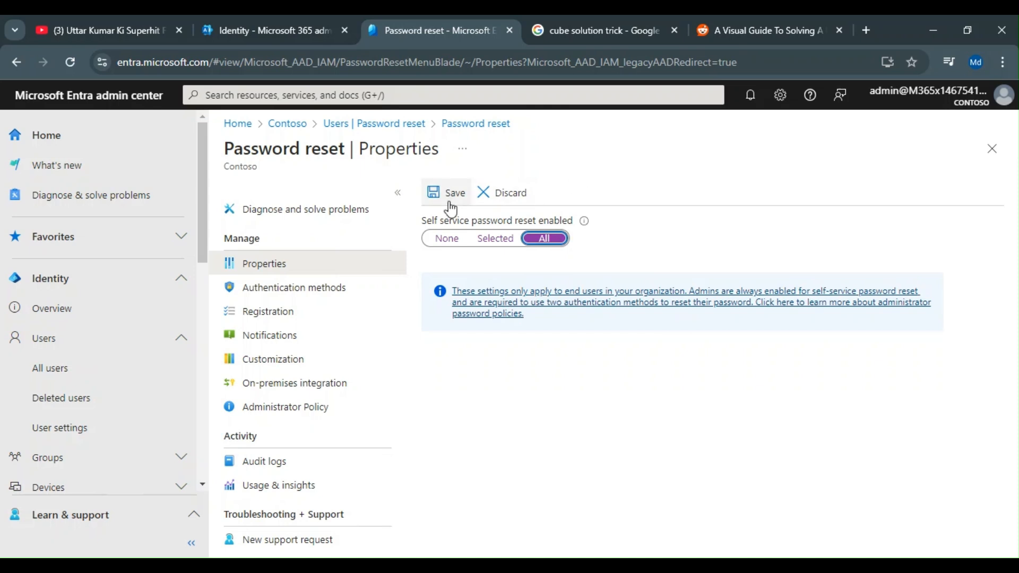
click(447, 237)
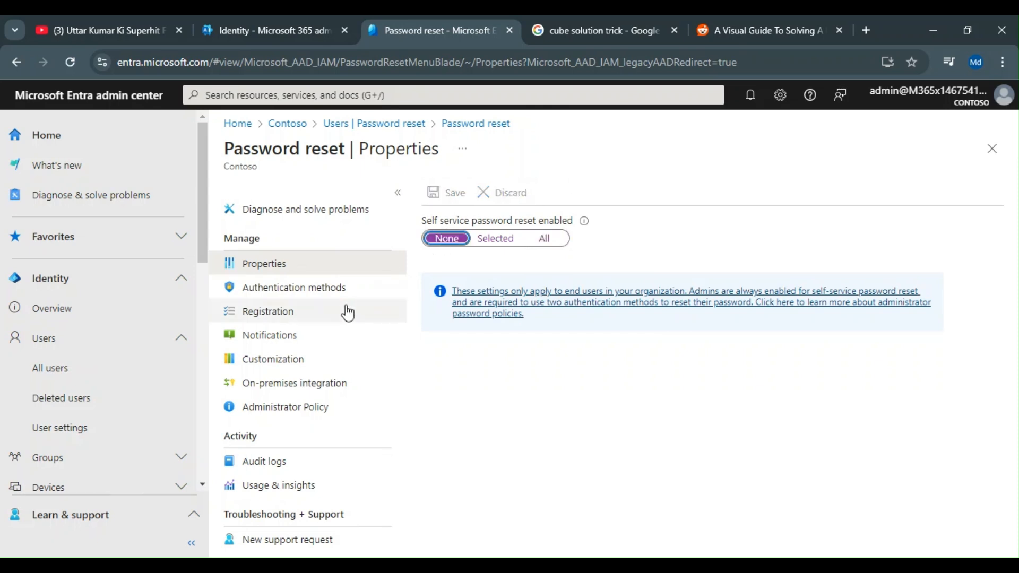
Step: Open the password reset authentication methods, try enabling Security questions to view its options, and disable it again
click(343, 297)
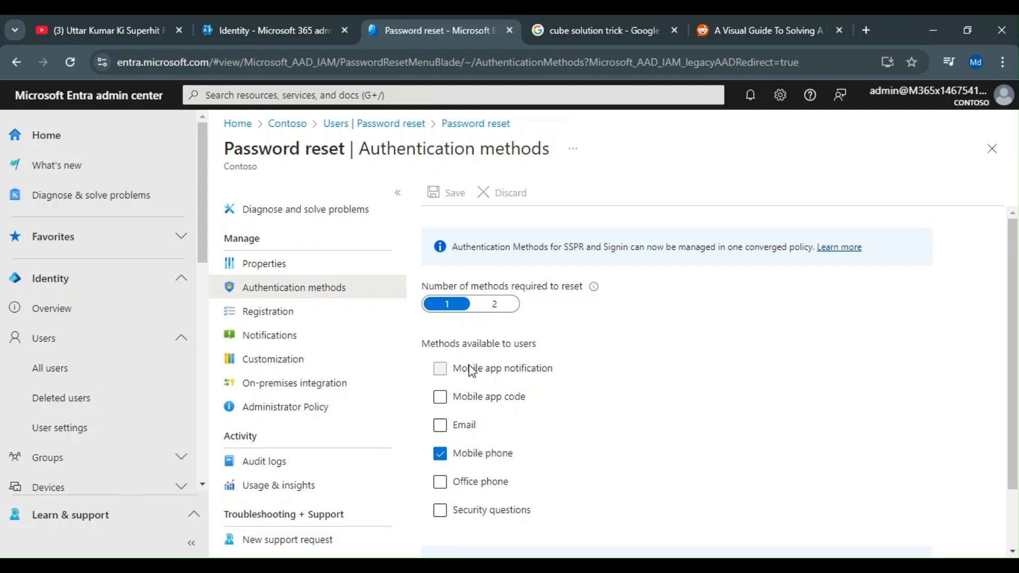
scroll(469, 369, down, 2)
click(498, 327)
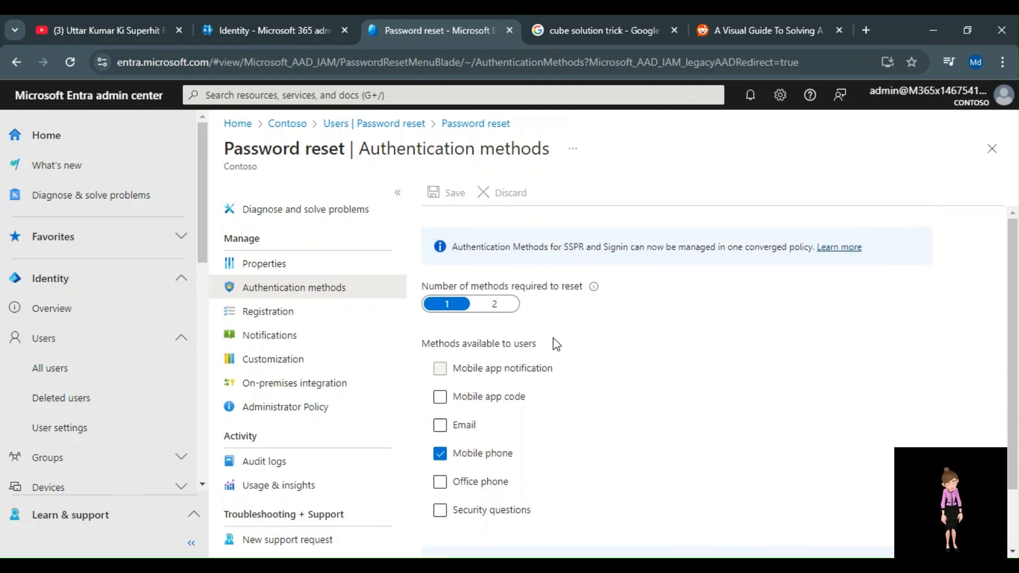
click(440, 510)
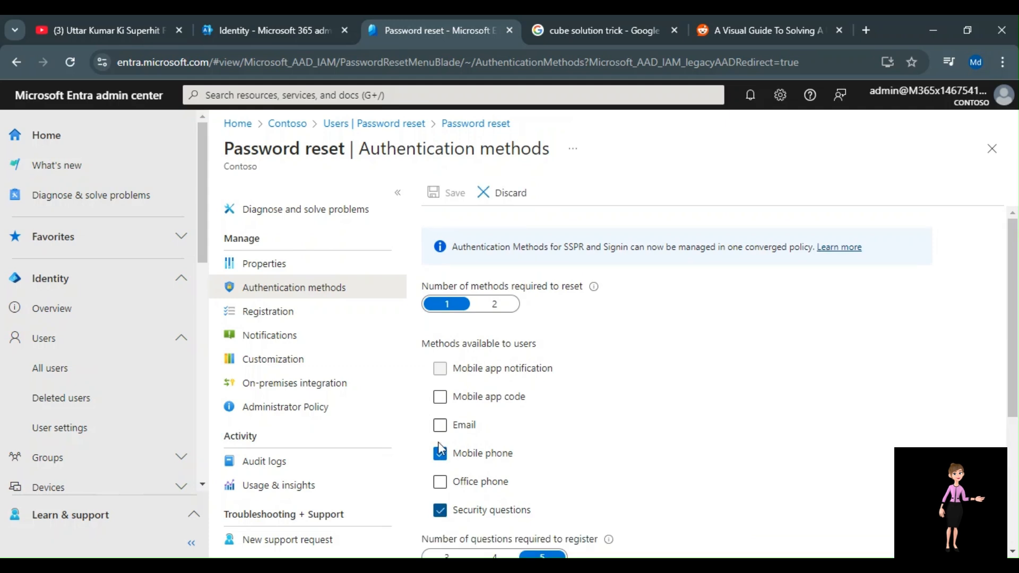
scroll(451, 395, down, 4)
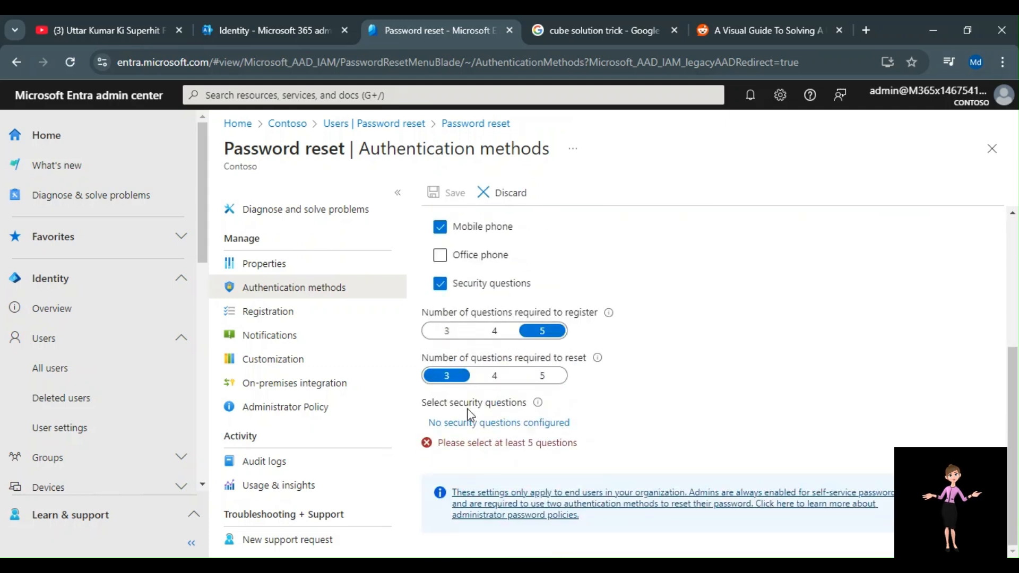
scroll(467, 416, up, 3)
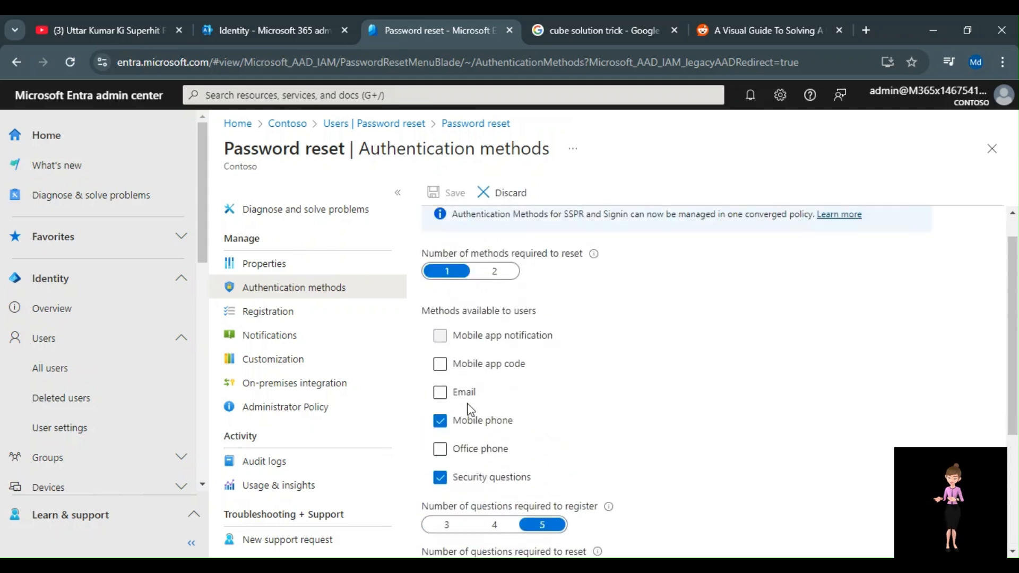
click(439, 478)
scroll(474, 354, up, 1)
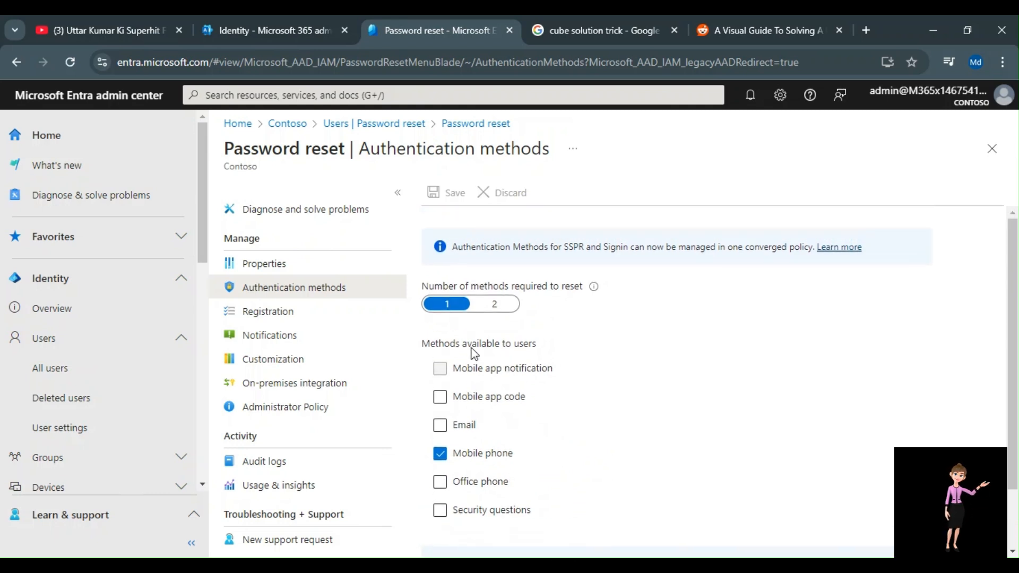
Step: Try requiring two reset methods with Email and Mobile app code enabled, and revert to one method with only Mobile phone
click(494, 304)
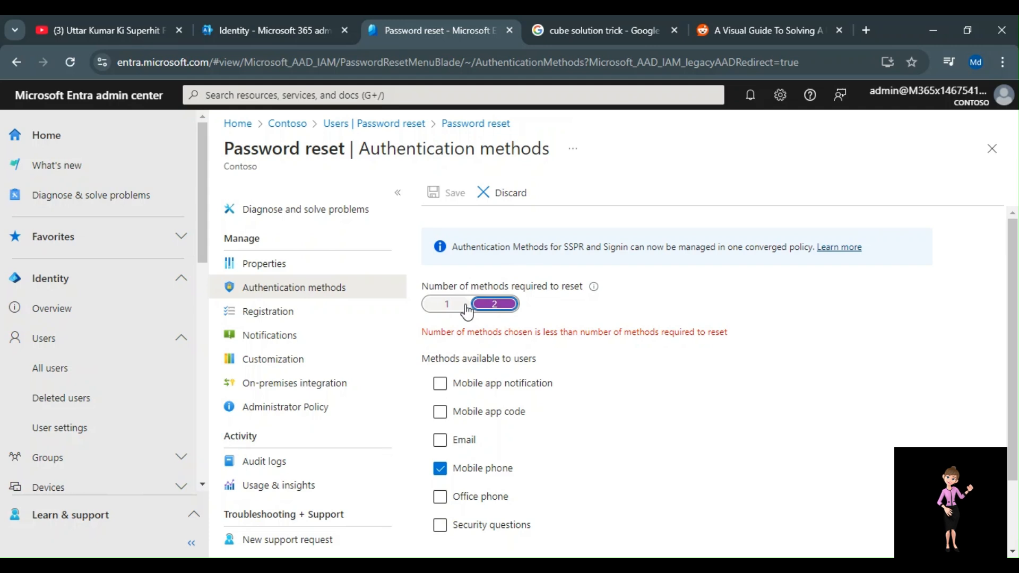
click(450, 304)
click(440, 426)
click(440, 397)
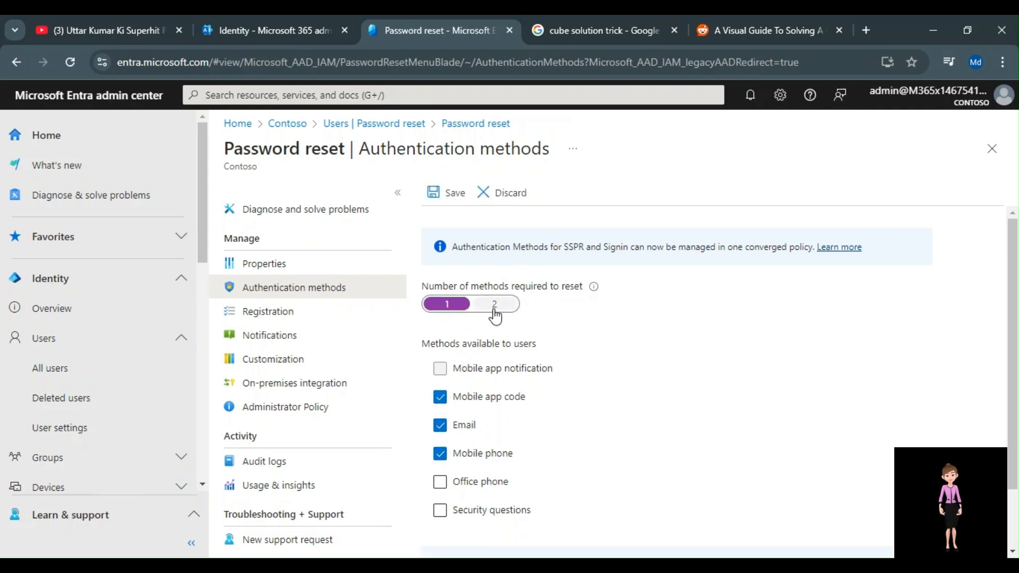
click(494, 303)
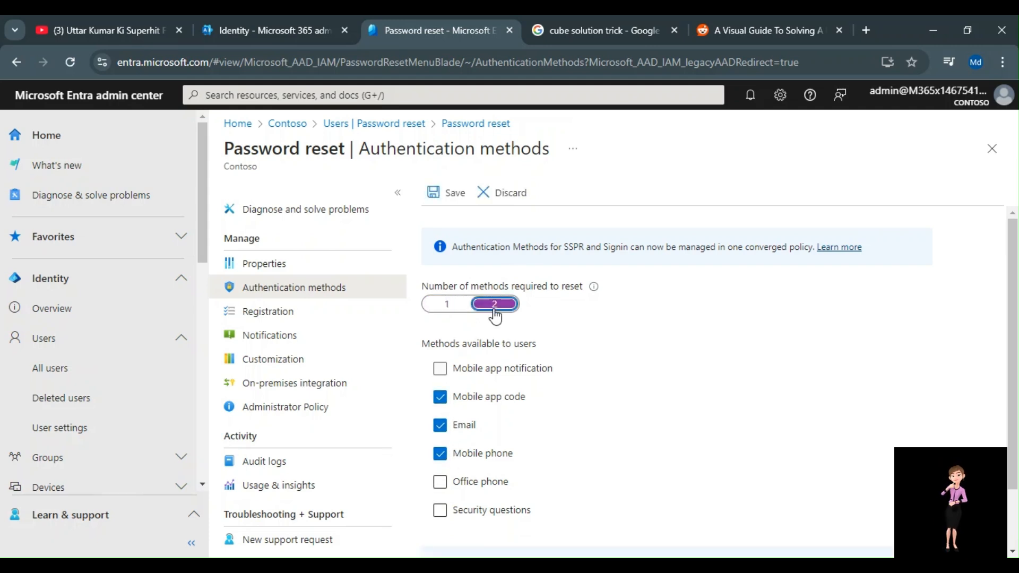
click(447, 304)
click(440, 397)
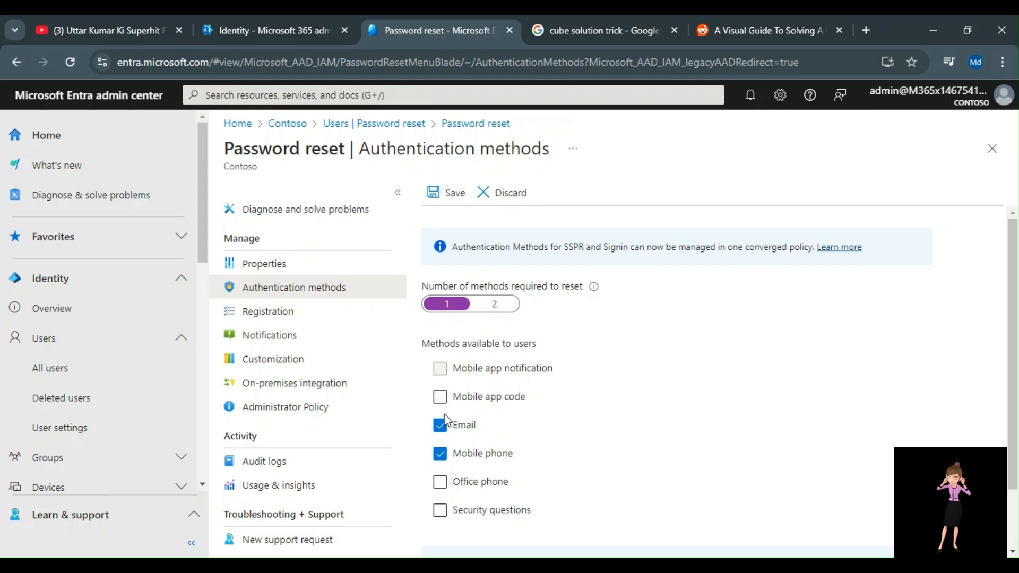
click(446, 429)
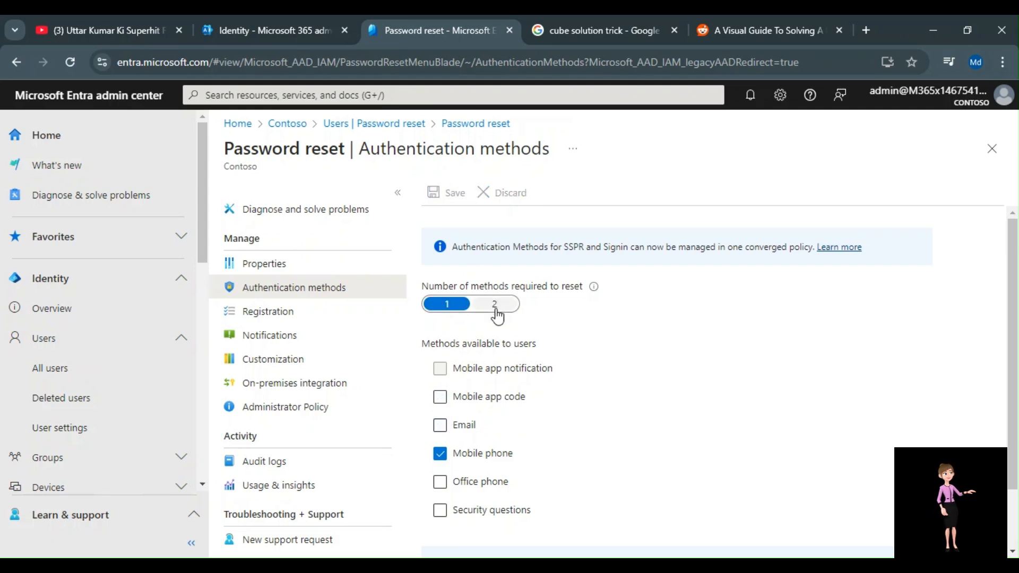
Step: Try requiring two reset methods with Email enabled alongside Mobile phone, and return the required number to 1
click(494, 305)
click(441, 439)
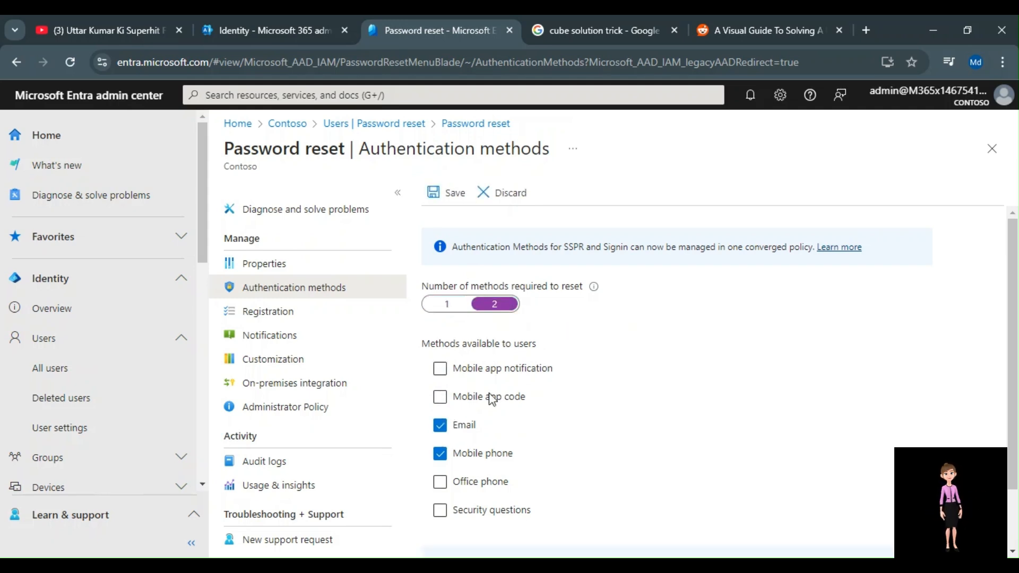
scroll(547, 361, down, 2)
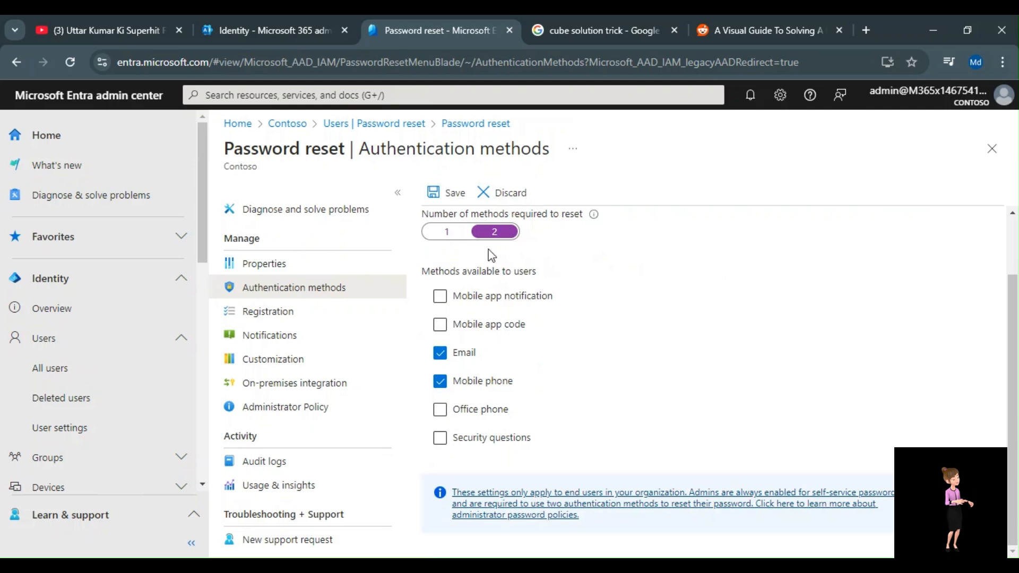
click(459, 237)
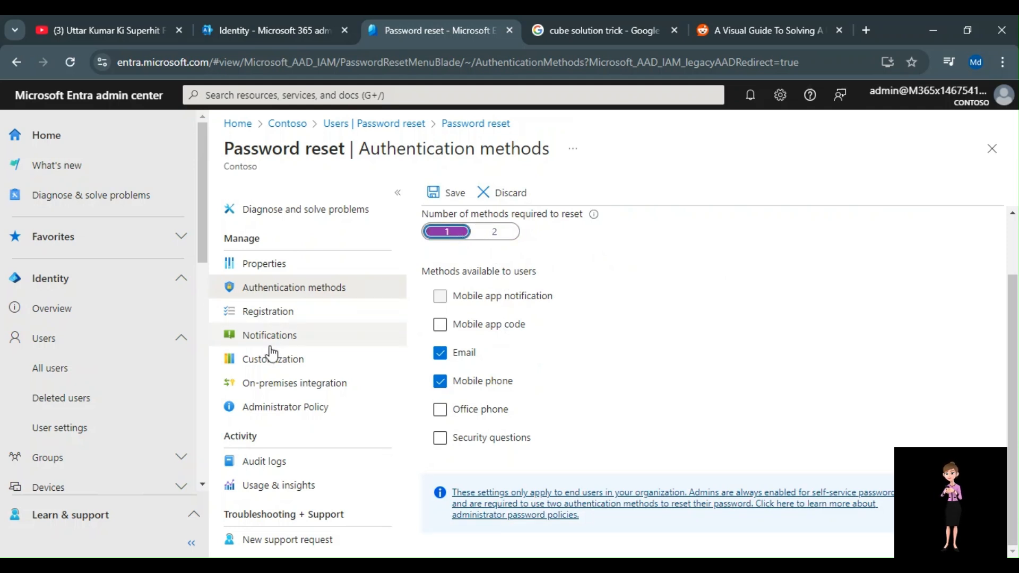
Step: Discard the unsaved authentication method edits and review the password reset registration and notification settings
click(283, 319)
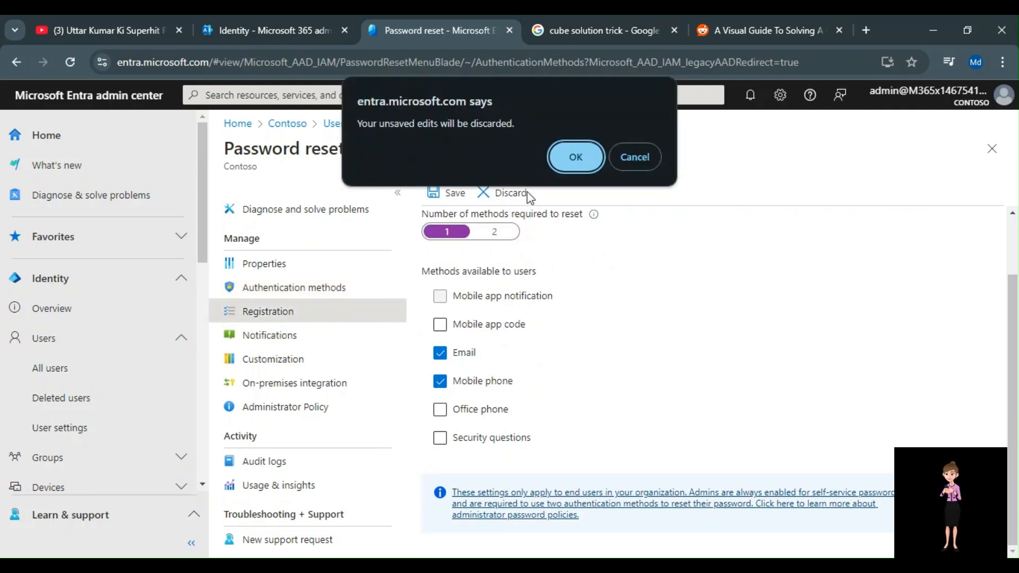
click(566, 163)
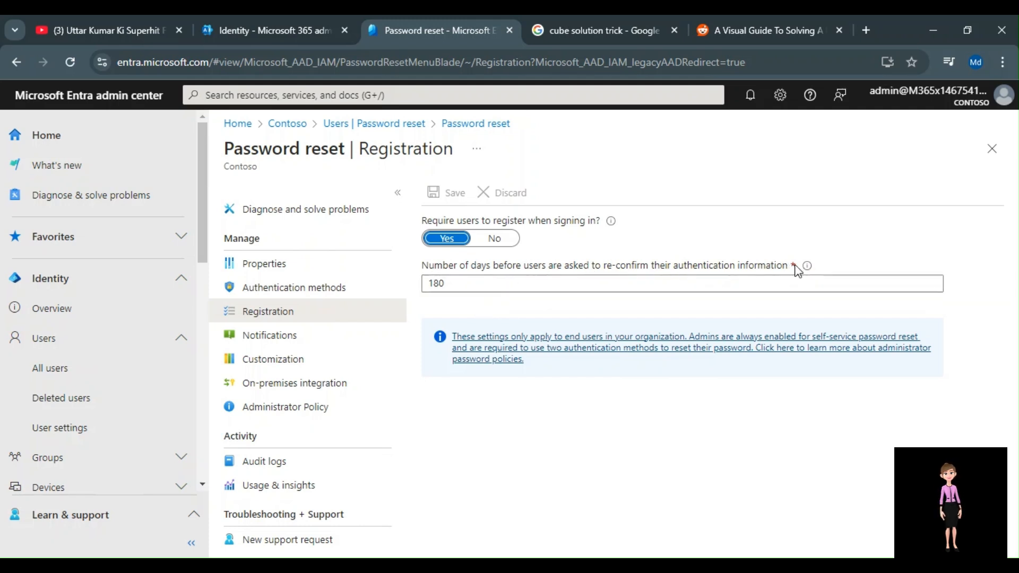
mouse_move(808, 267)
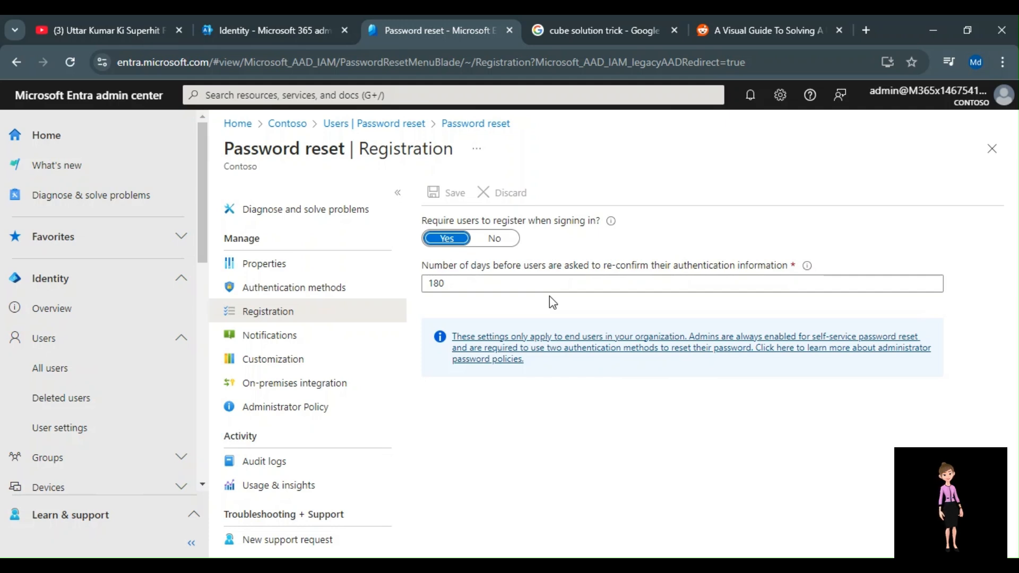
click(285, 354)
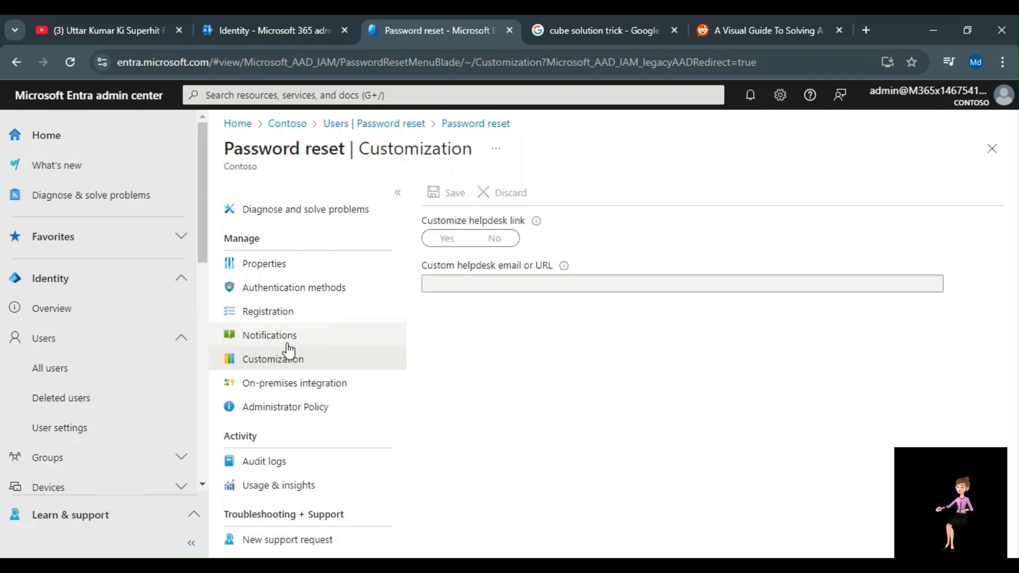
click(271, 340)
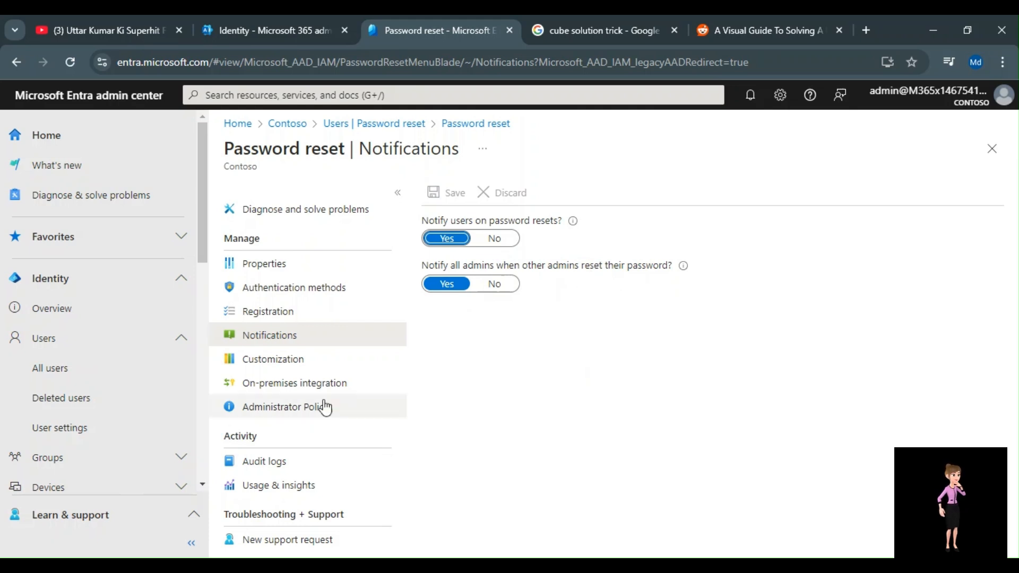
Step: Open the password reset customization settings, try enabling the custom helpdesk link, and set it back to No
click(293, 362)
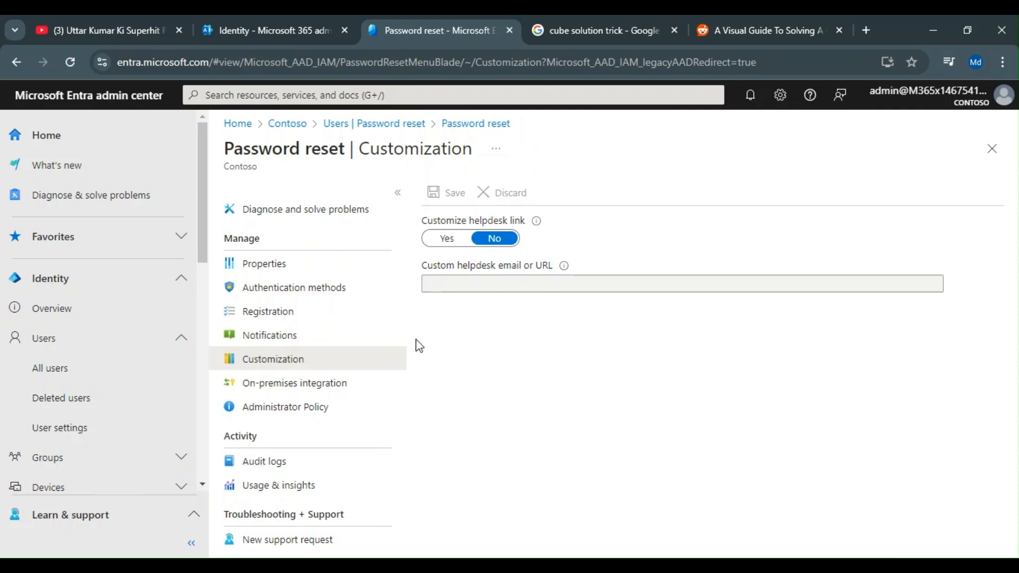
click(456, 244)
click(489, 245)
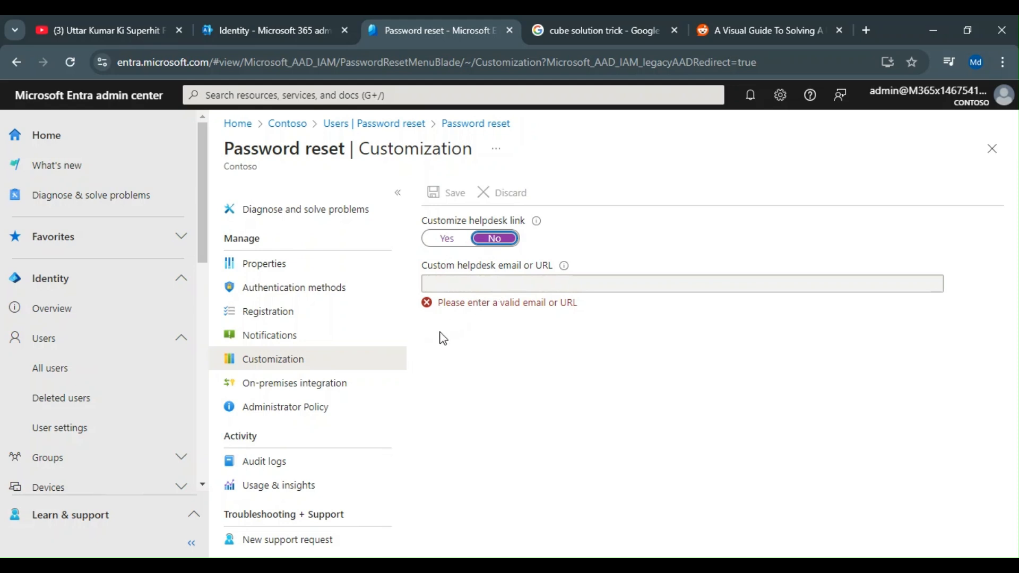
mouse_move(567, 272)
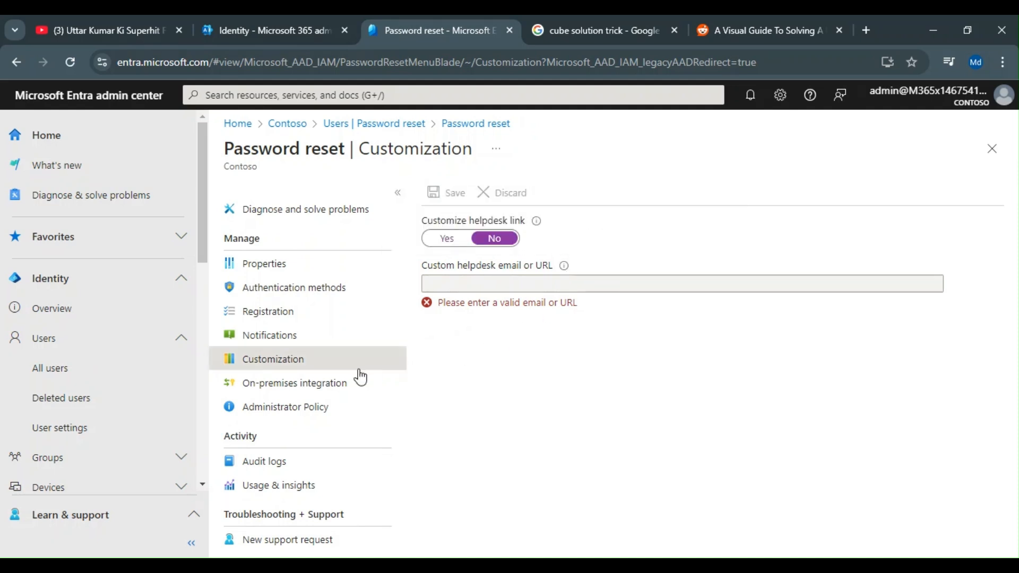
Step: Review the on-premises integration, administrator policy, and usage and insights pages for password reset
click(343, 396)
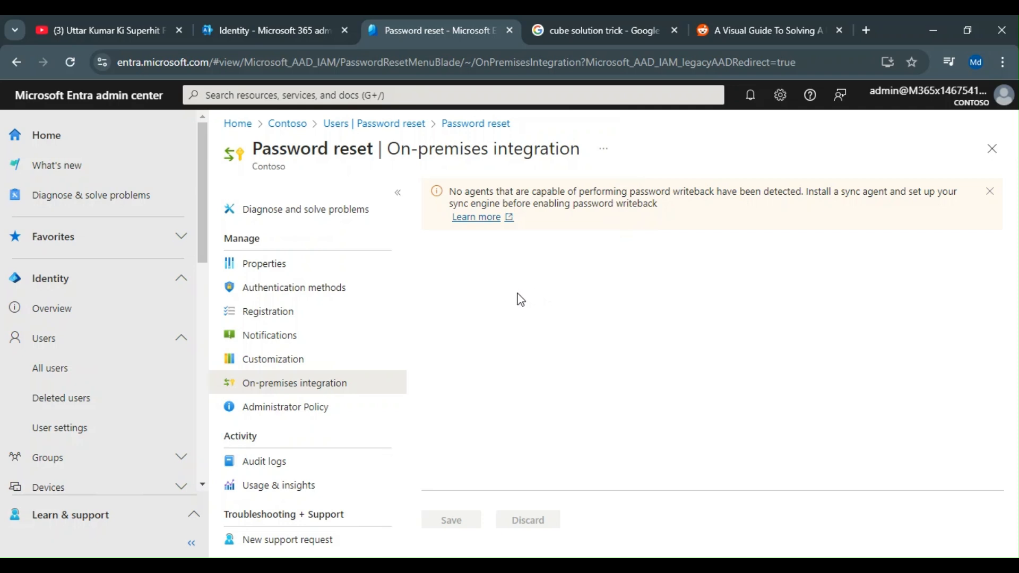
click(287, 407)
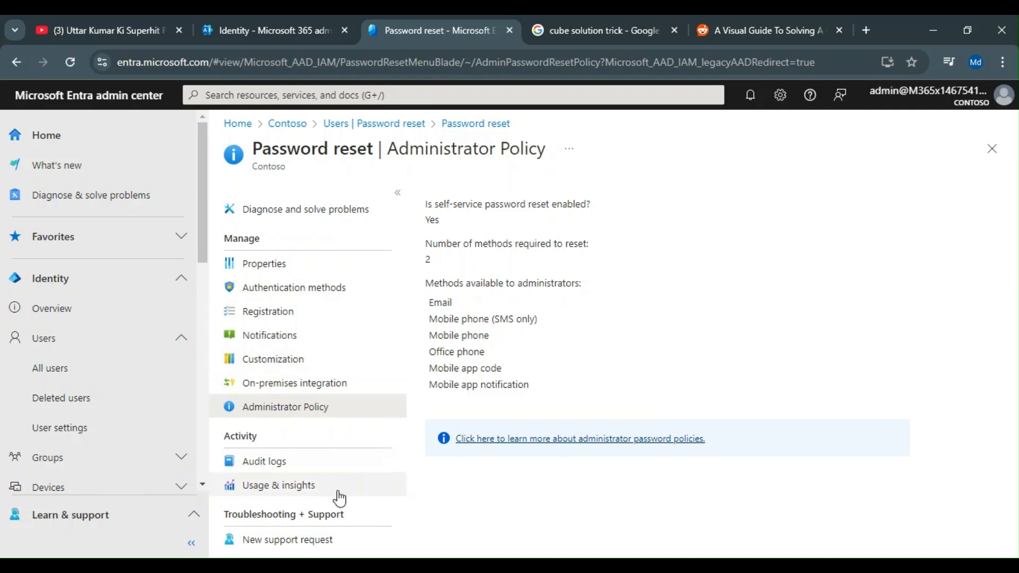
click(299, 493)
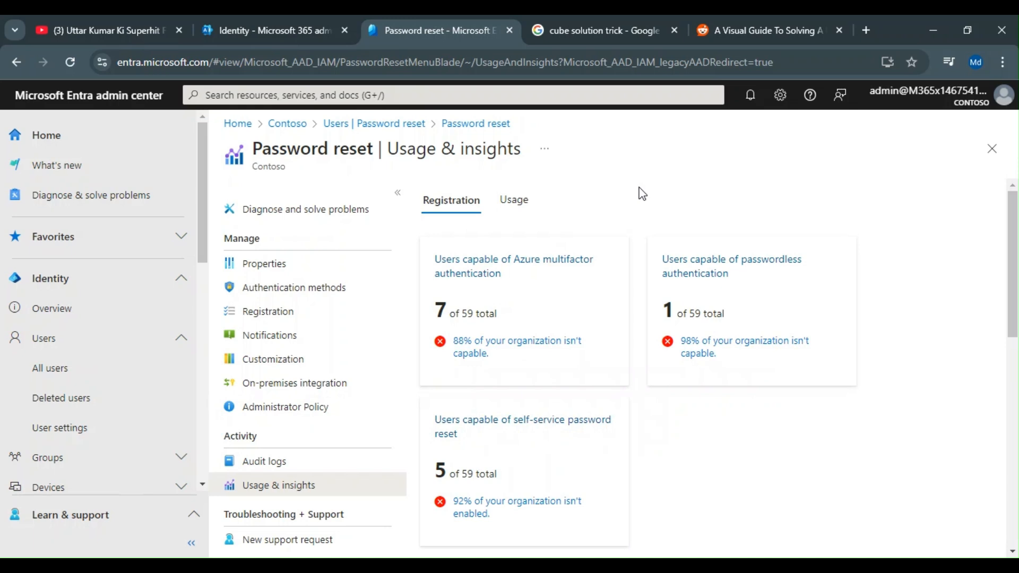
scroll(642, 194, down, 10)
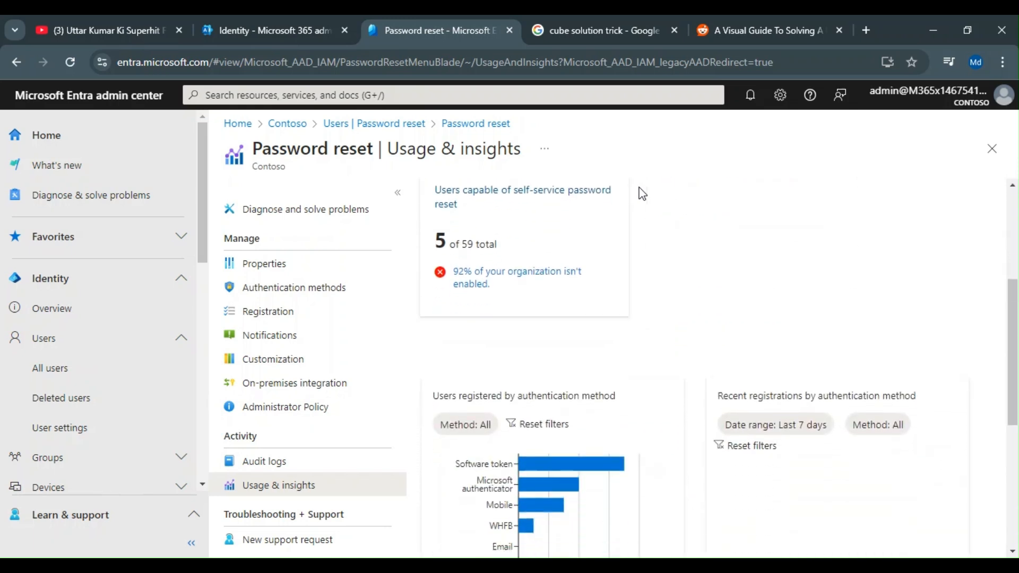
Step: Examine the registration insights, comparing users registered by authentication method, recent registrations and the user capability summaries
mouse_move(569, 301)
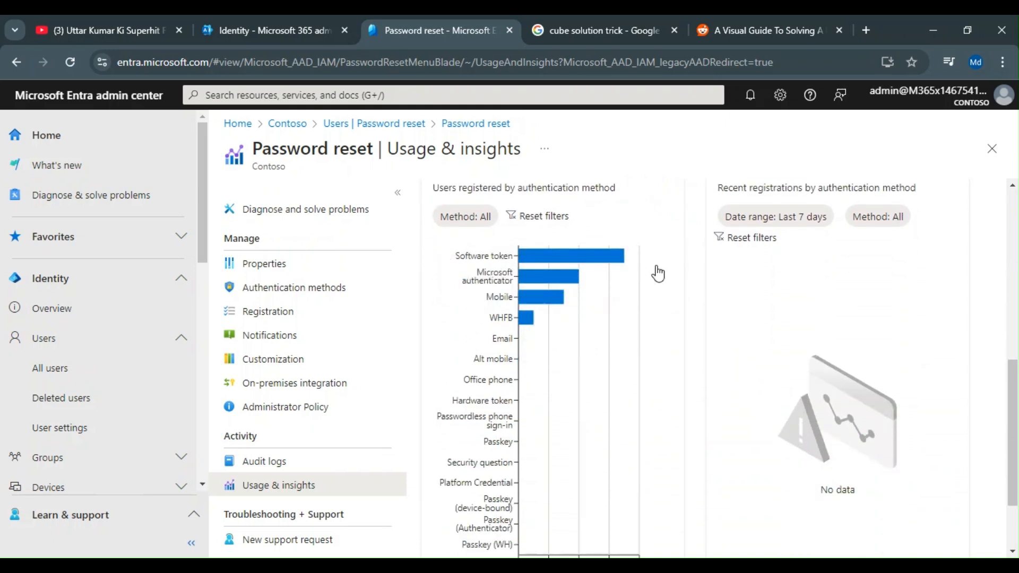
scroll(657, 273, down, 2)
scroll(658, 273, up, 5)
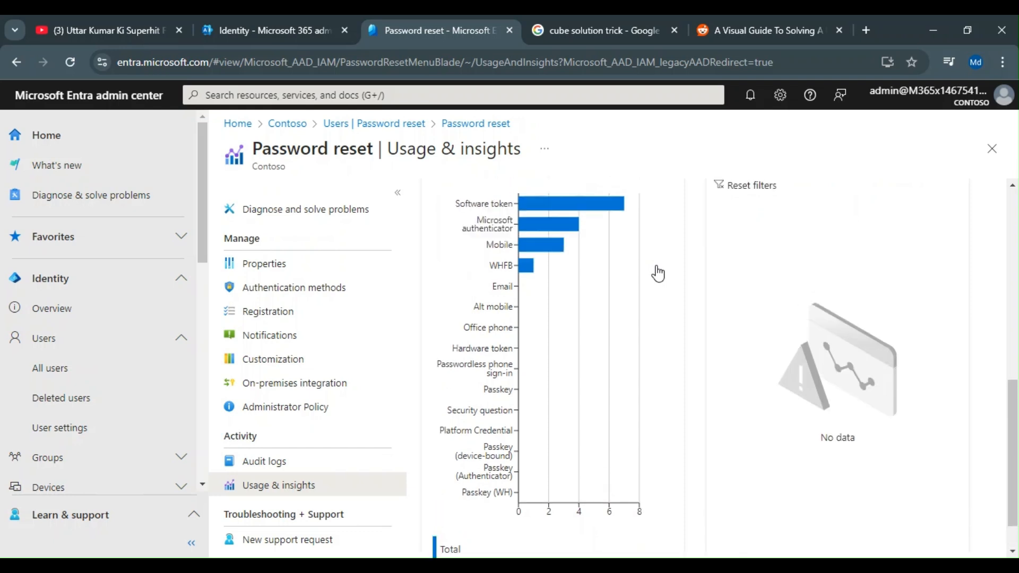
scroll(663, 265, down, 4)
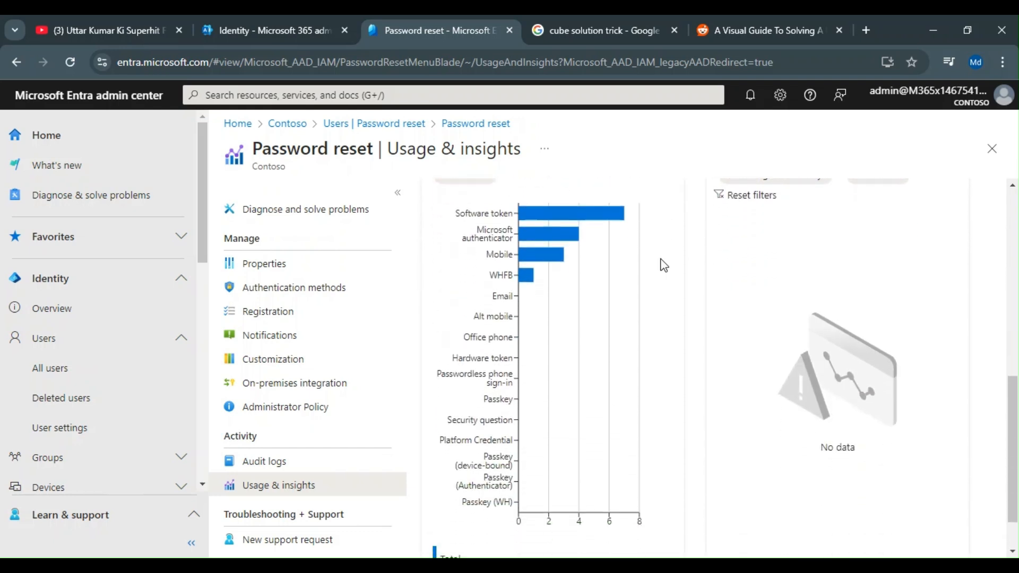
scroll(663, 266, up, 4)
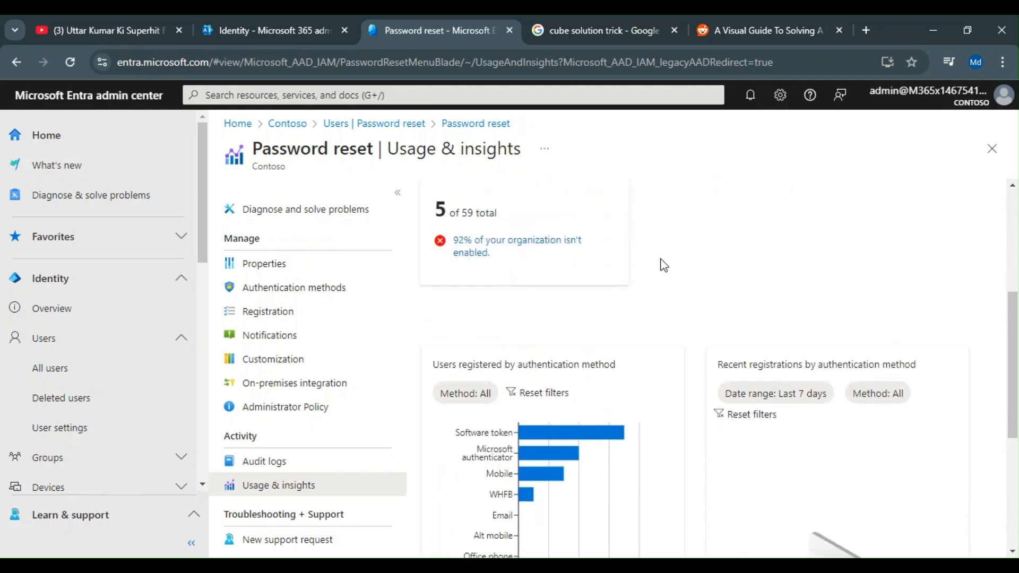
scroll(584, 308, up, 5)
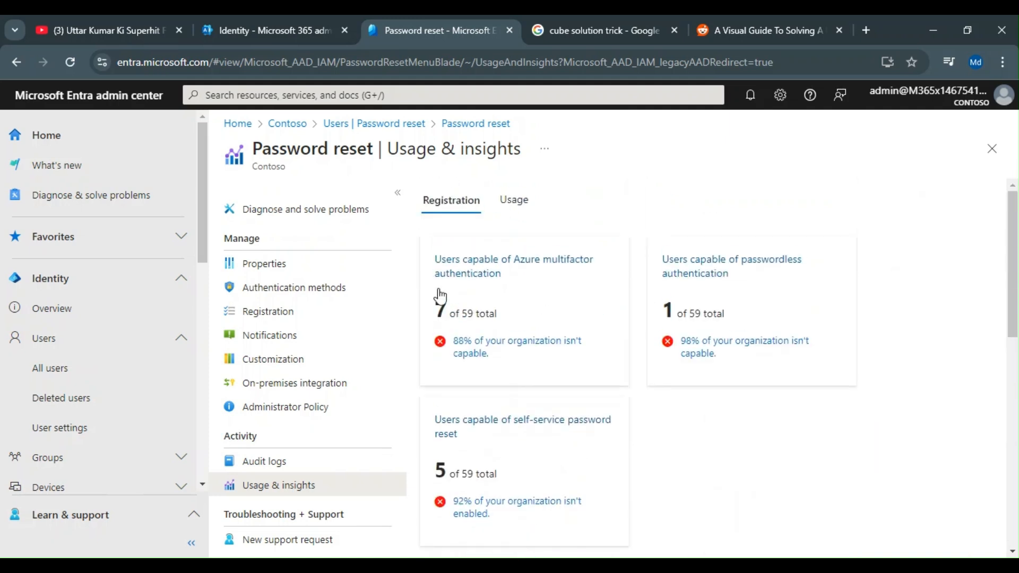
Step: Display the Usage insights and examine the sign-ins by authentication requirement and by authentication method
click(513, 199)
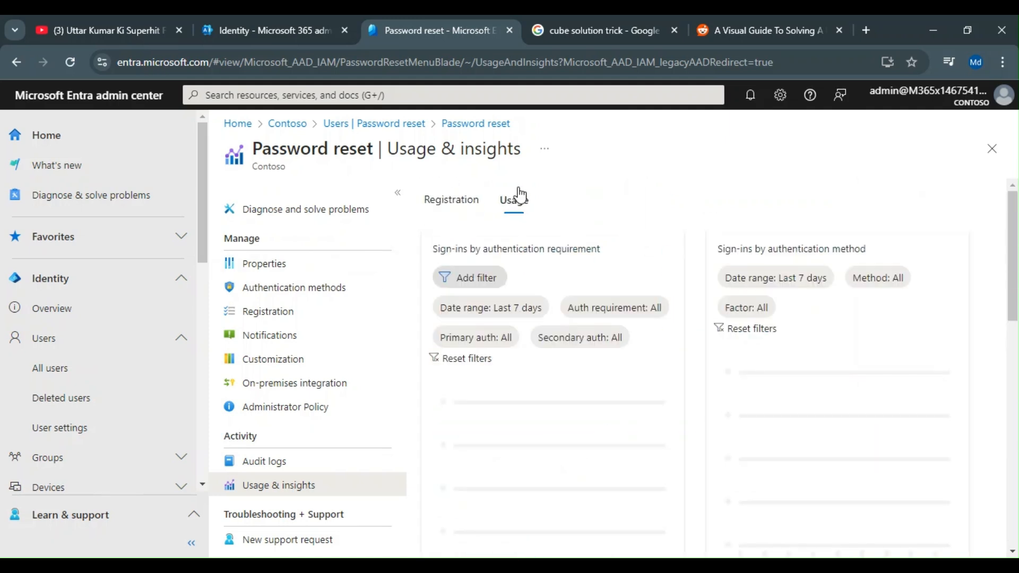
scroll(597, 215, down, 1)
scroll(597, 214, down, 1)
scroll(597, 214, up, 2)
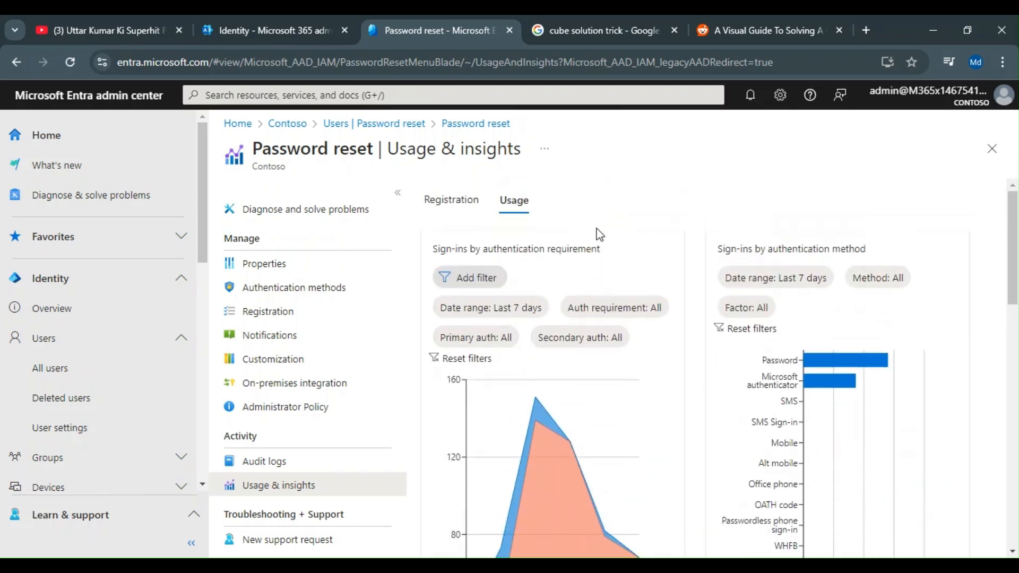
scroll(691, 271, down, 6)
scroll(690, 271, down, 5)
scroll(690, 271, up, 5)
scroll(673, 281, down, 2)
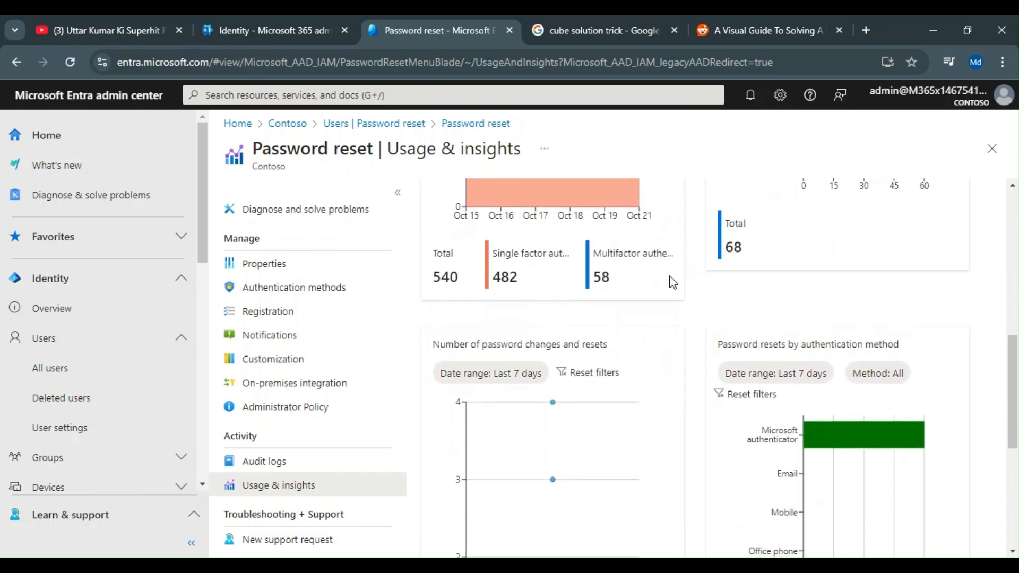
Step: Examine the charts for the number of password changes and resets and for password resets by authentication method
scroll(637, 366, down, 2)
scroll(636, 365, down, 1)
scroll(635, 364, up, 2)
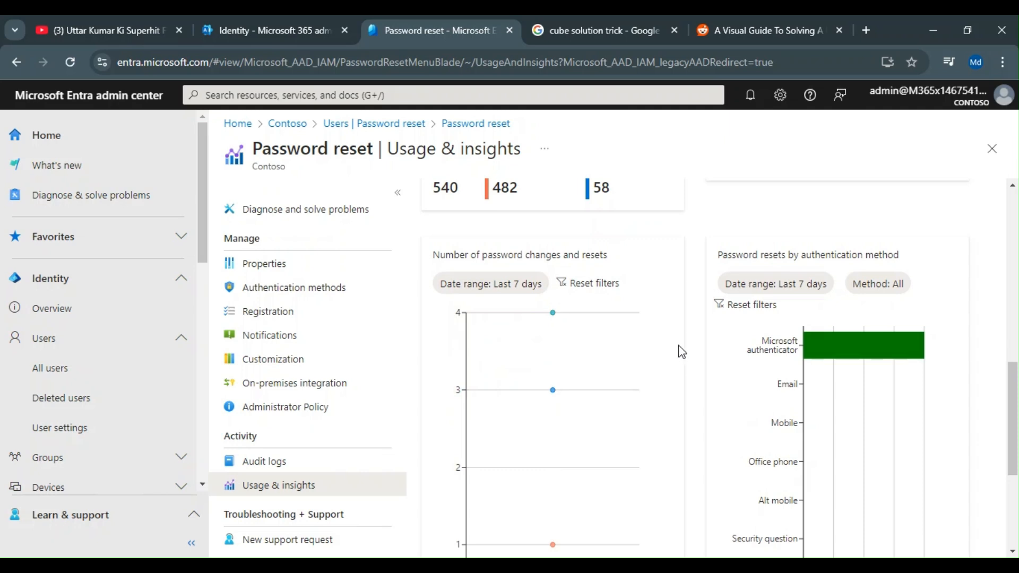
scroll(688, 351, down, 4)
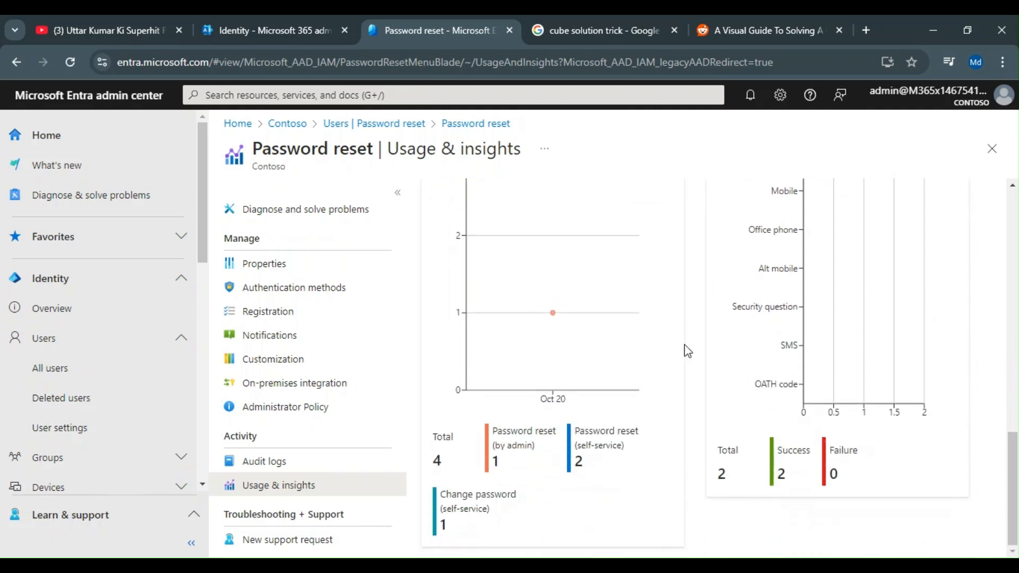
Step: Return to the sign-ins by authentication requirement chart and inspect its single-factor and multifactor breakdown for Oct 18
scroll(687, 351, up, 14)
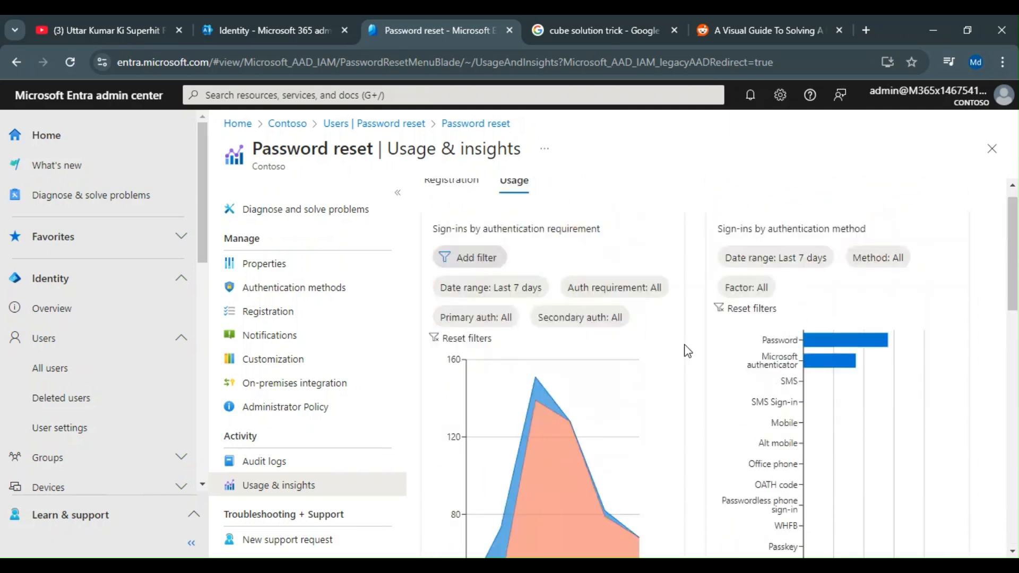
scroll(563, 421, down, 4)
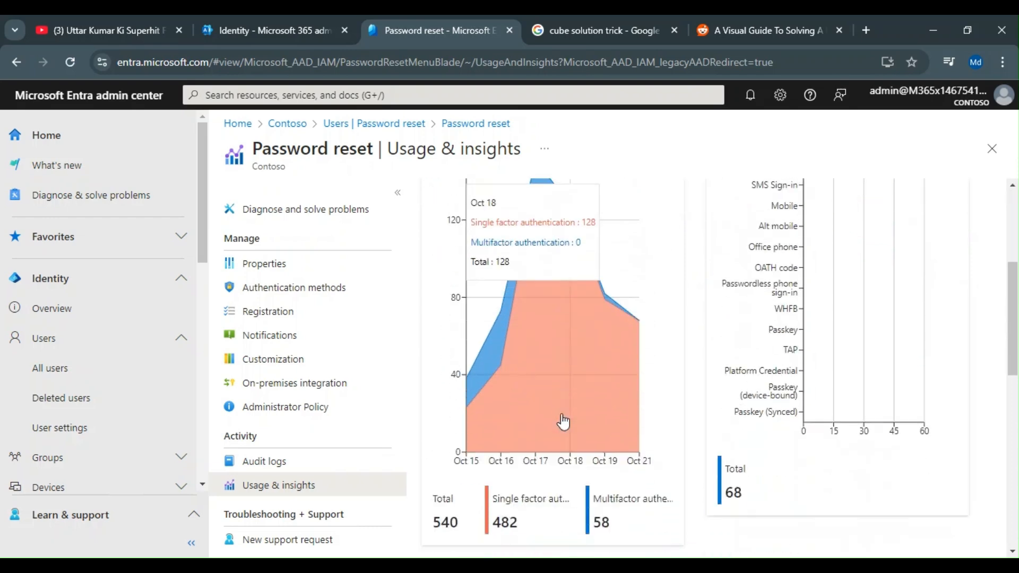
scroll(563, 421, down, 5)
scroll(563, 421, up, 9)
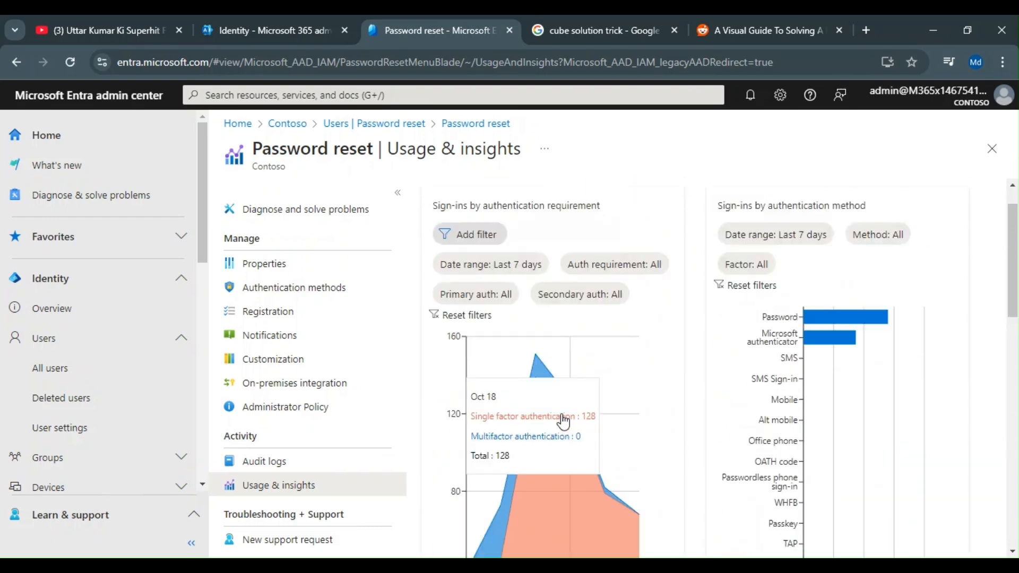